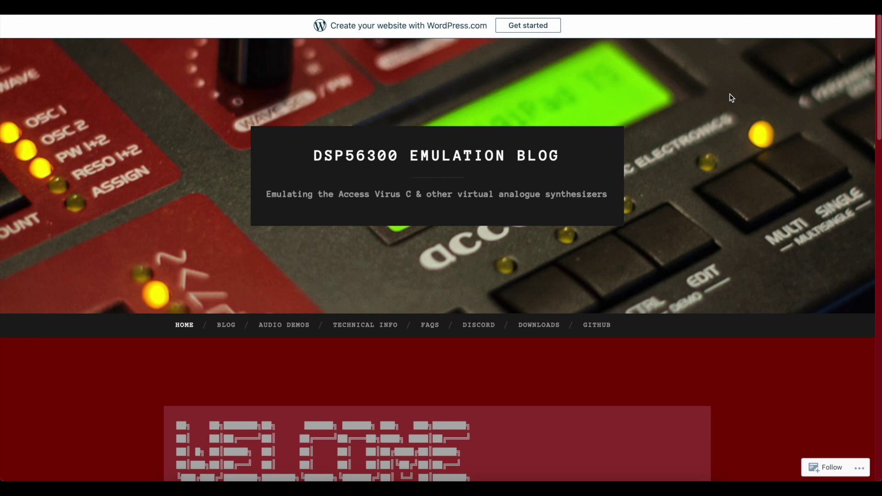
- Examine the DSP56300 Emulation Blog home page: the project introduction, the list of synthesizers using the DSP and the plug-in interface image
{"action": "scroll", "coordinate": [748, 154], "scroll_direction": "down", "scroll_amount": 8}
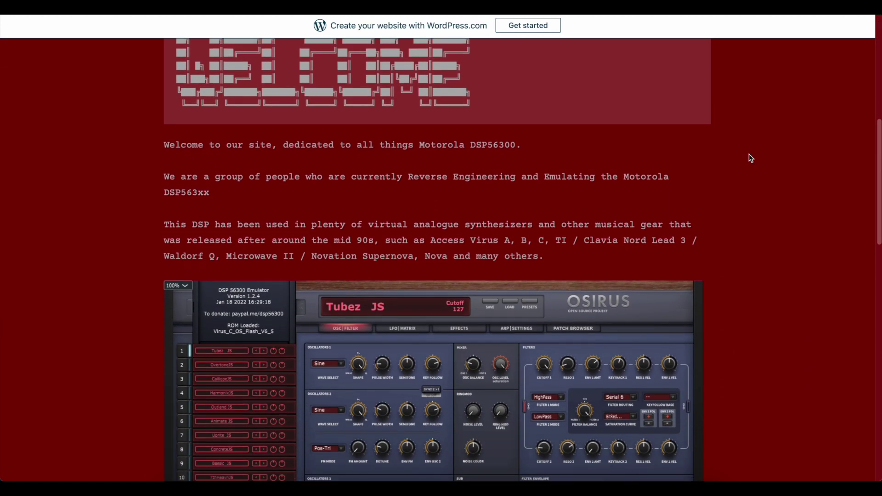
{"action": "double_click", "coordinate": [560, 240]}
{"action": "double_click", "coordinate": [602, 240]}
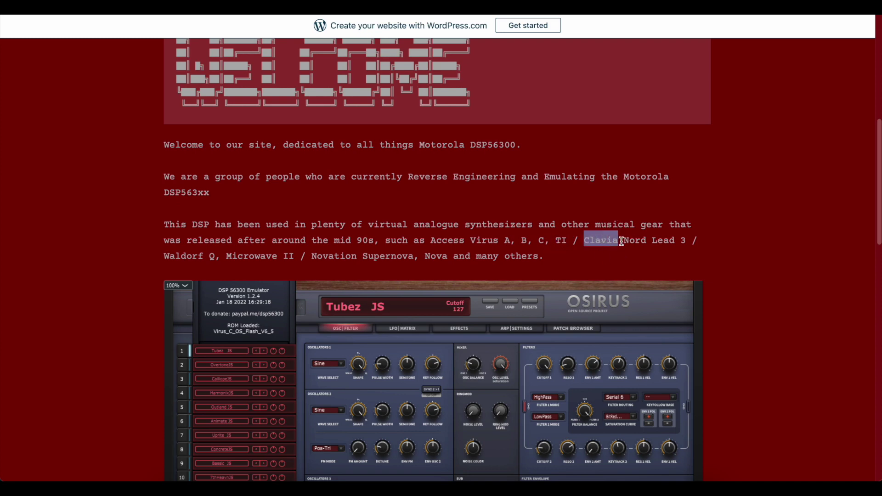
{"action": "left_click", "coordinate": [189, 252]}
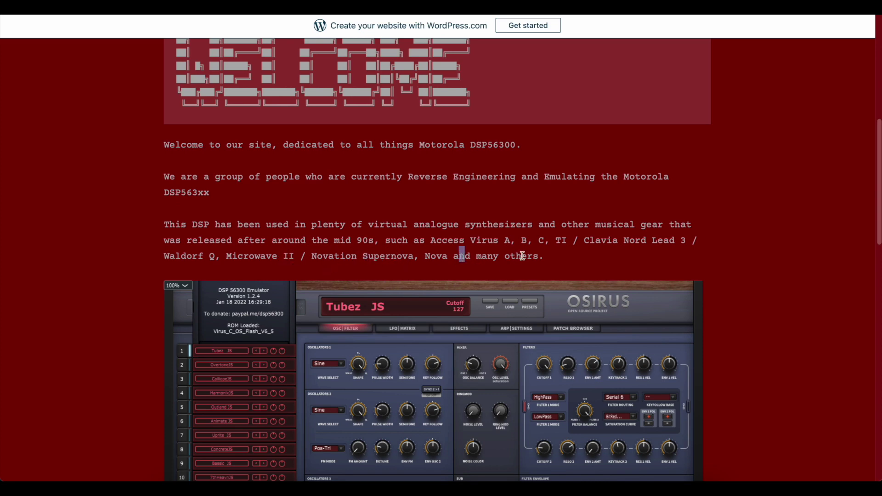
{"action": "scroll", "coordinate": [672, 325], "scroll_direction": "up", "scroll_amount": 3}
{"action": "scroll", "coordinate": [673, 325], "scroll_direction": "down", "scroll_amount": 5}
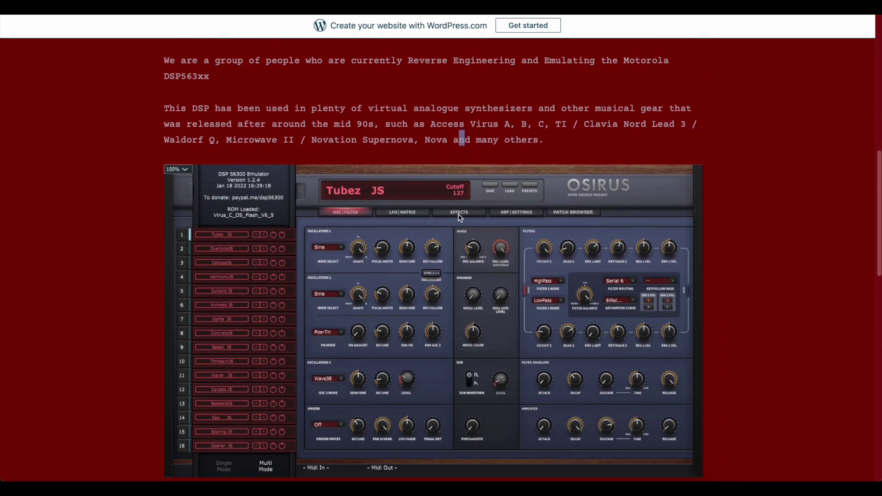
{"action": "scroll", "coordinate": [458, 215], "scroll_direction": "down", "scroll_amount": 1}
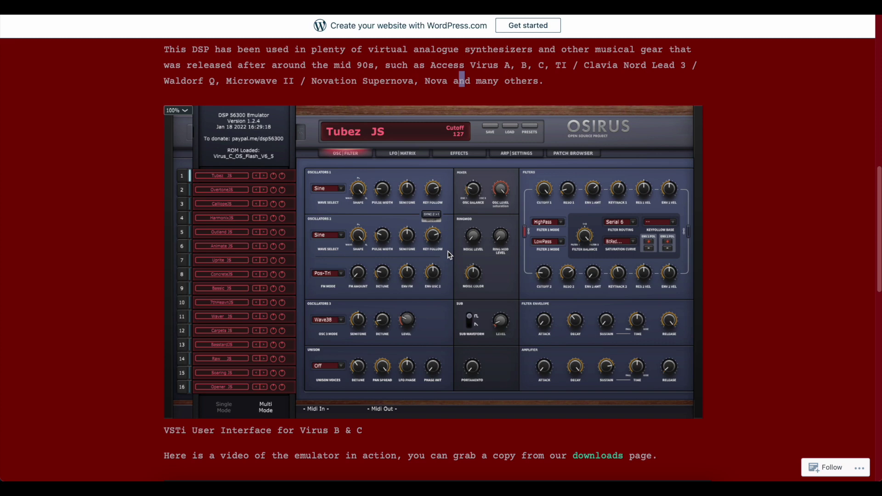
{"action": "scroll", "coordinate": [448, 251], "scroll_direction": "down", "scroll_amount": 1}
{"action": "scroll", "coordinate": [447, 251], "scroll_direction": "up", "scroll_amount": 1}
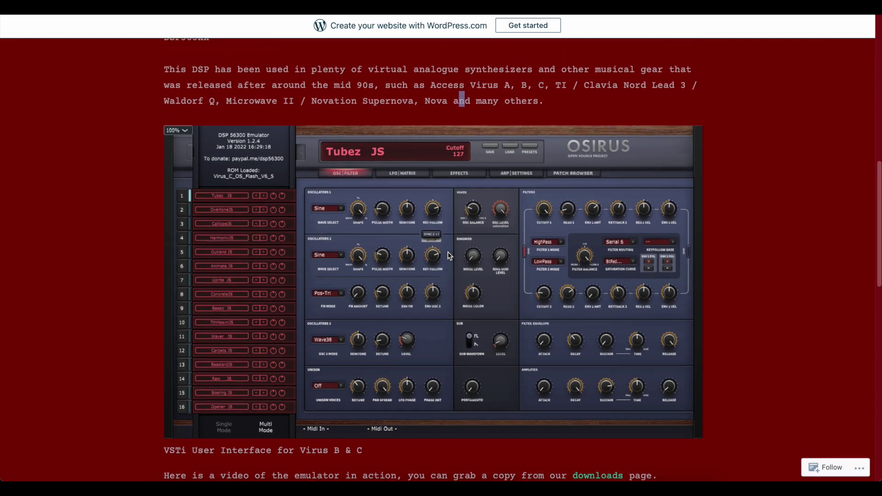
{"action": "scroll", "coordinate": [380, 206], "scroll_direction": "up", "scroll_amount": 8}
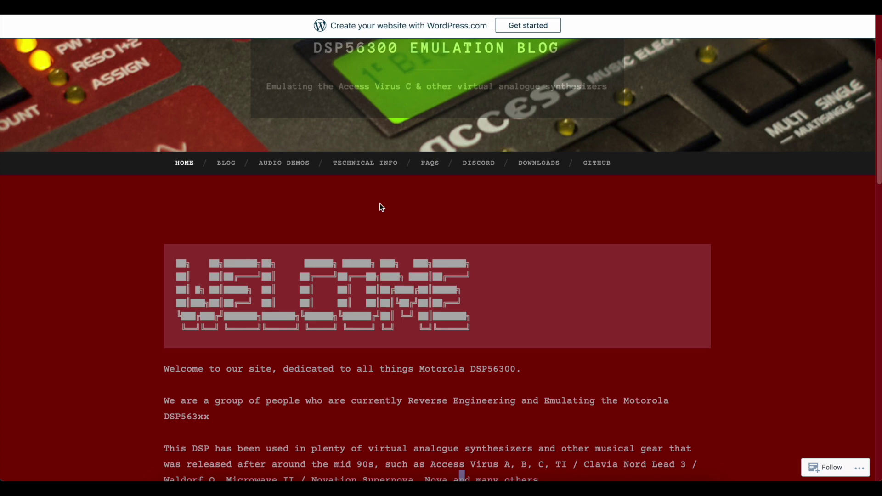
- Open the blog's Downloads page and examine the CPU test program instructions and the MIPS requirements for the Virus B and Virus C
{"action": "left_click", "coordinate": [543, 166]}
{"action": "scroll", "coordinate": [425, 101], "scroll_direction": "down", "scroll_amount": 1}
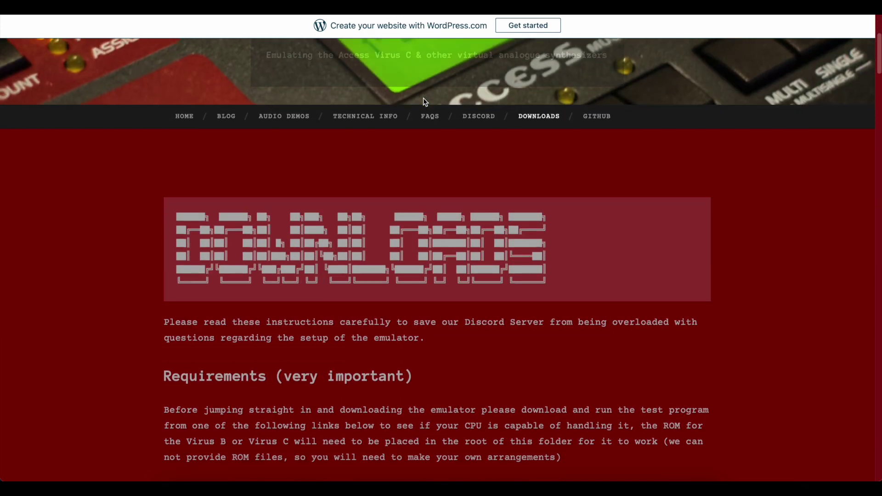
{"action": "scroll", "coordinate": [422, 98], "scroll_direction": "down", "scroll_amount": 4}
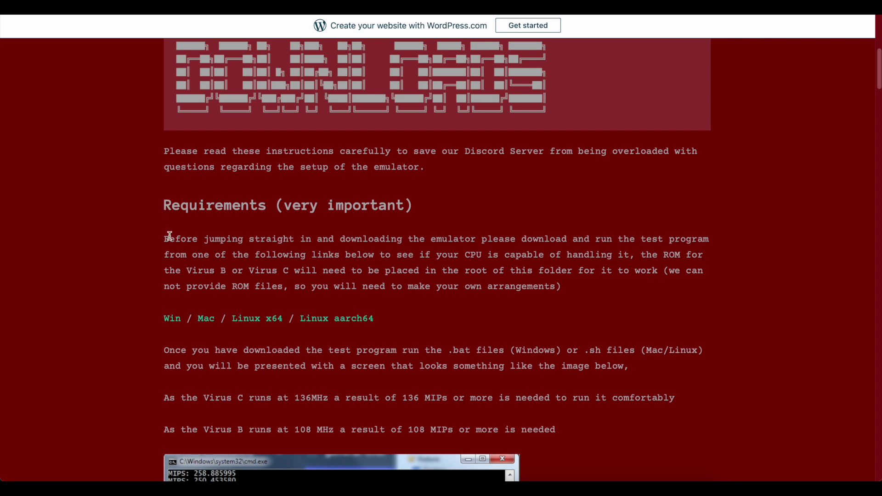
{"action": "left_click_drag", "start_coordinate": [165, 239], "coordinate": [597, 291]}
{"action": "scroll", "coordinate": [595, 287], "scroll_direction": "down", "scroll_amount": 2}
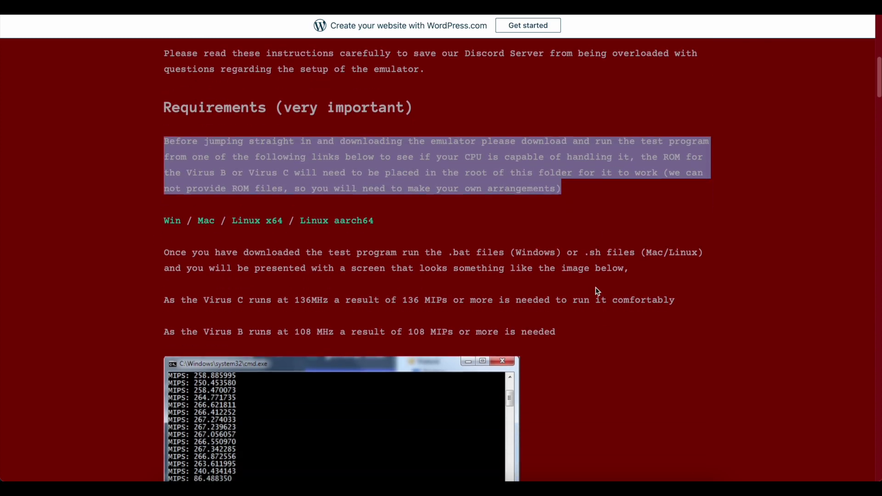
{"action": "scroll", "coordinate": [300, 296], "scroll_direction": "down", "scroll_amount": 2}
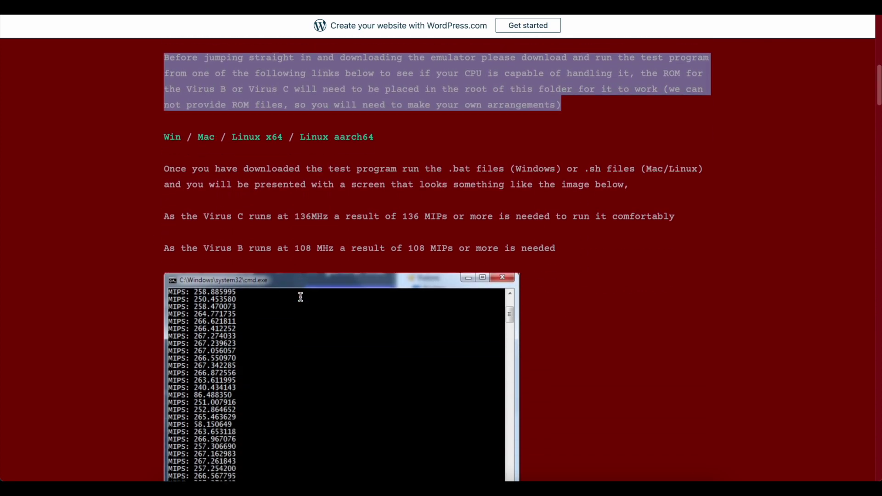
{"action": "scroll", "coordinate": [243, 284], "scroll_direction": "down", "scroll_amount": 2}
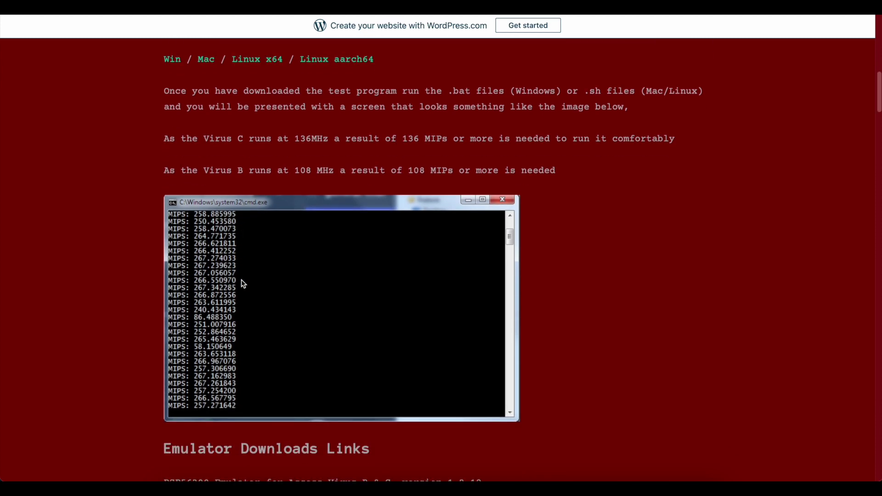
{"action": "scroll", "coordinate": [315, 260], "scroll_direction": "up", "scroll_amount": 2}
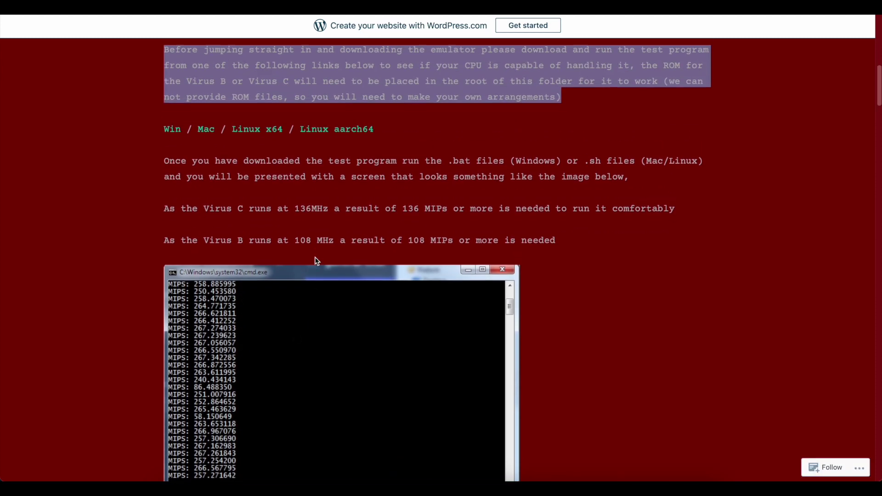
{"action": "scroll", "coordinate": [317, 261], "scroll_direction": "down", "scroll_amount": 1}
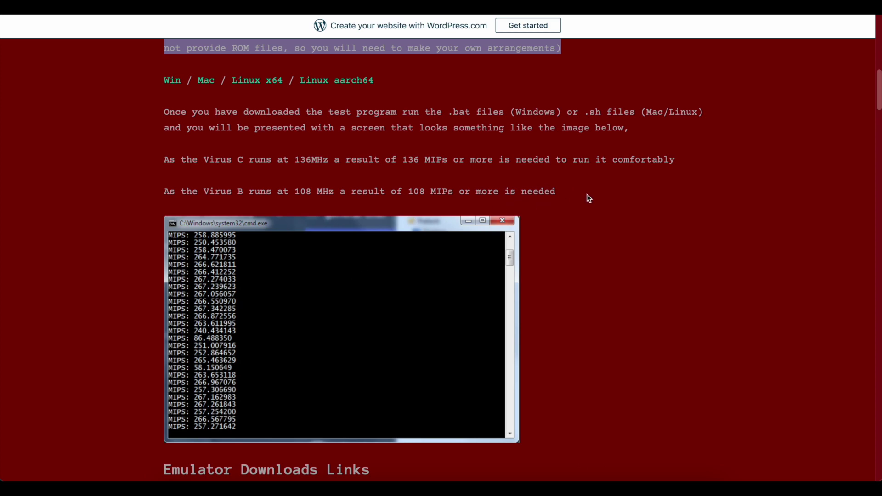
{"action": "scroll", "coordinate": [617, 195], "scroll_direction": "down", "scroll_amount": 1}
{"action": "scroll", "coordinate": [617, 195], "scroll_direction": "down", "scroll_amount": 1}
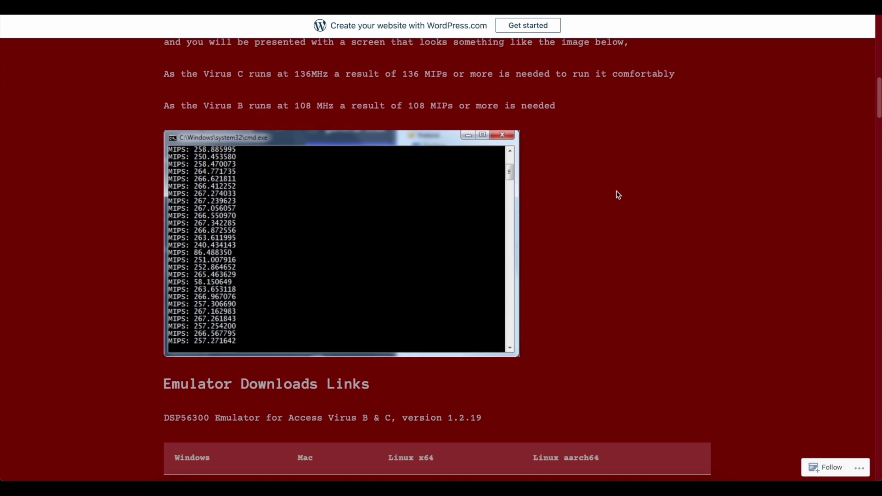
{"action": "scroll", "coordinate": [617, 195], "scroll_direction": "up", "scroll_amount": 2}
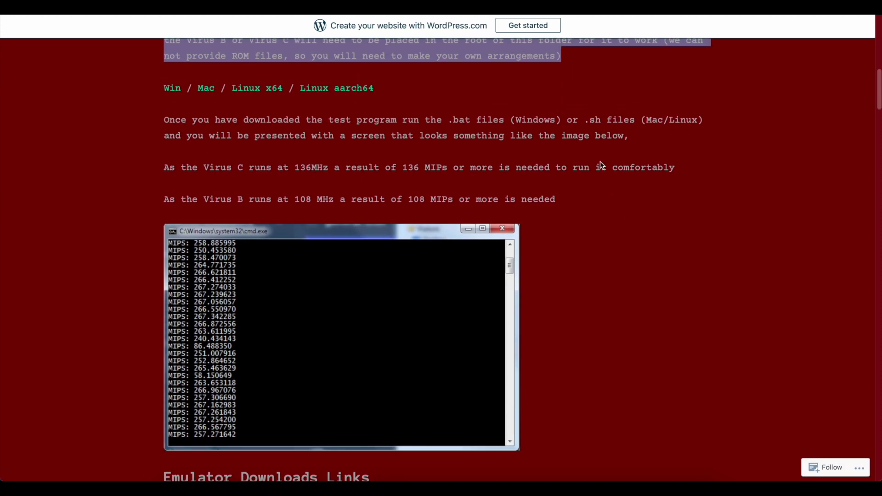
{"action": "scroll", "coordinate": [600, 165], "scroll_direction": "down", "scroll_amount": 1}
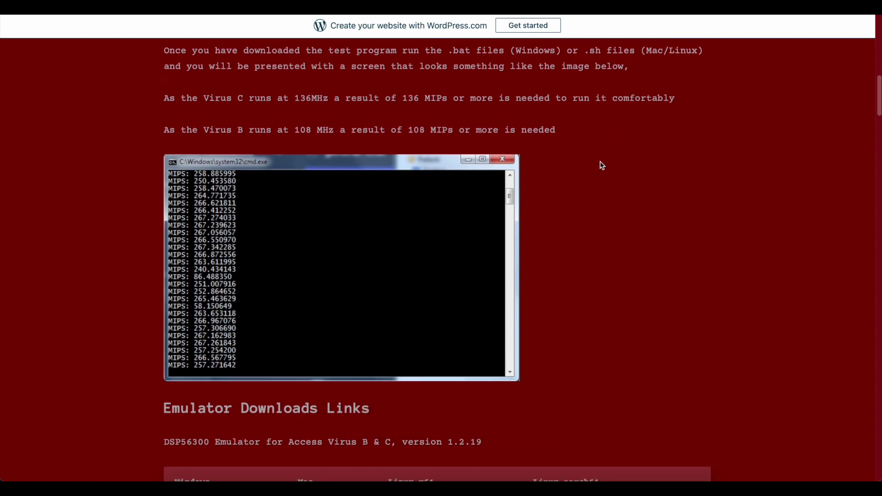
- Download the Mac AU build of the emulator, plus DSP56300Emu-1.2.19-MacOS-AU_FX.zip from the linked repository of FX and older builds
{"action": "scroll", "coordinate": [555, 150], "scroll_direction": "down", "scroll_amount": 5}
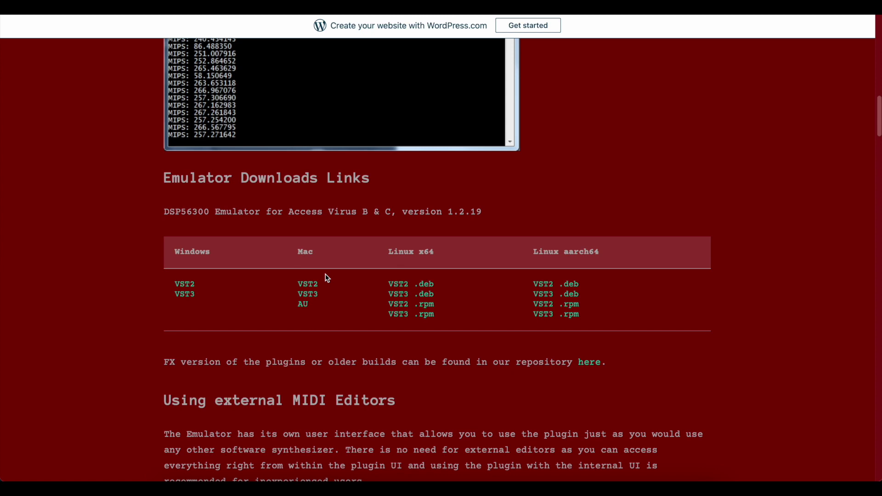
{"action": "left_click", "coordinate": [305, 309]}
{"action": "scroll", "coordinate": [494, 188], "scroll_direction": "down", "scroll_amount": 3}
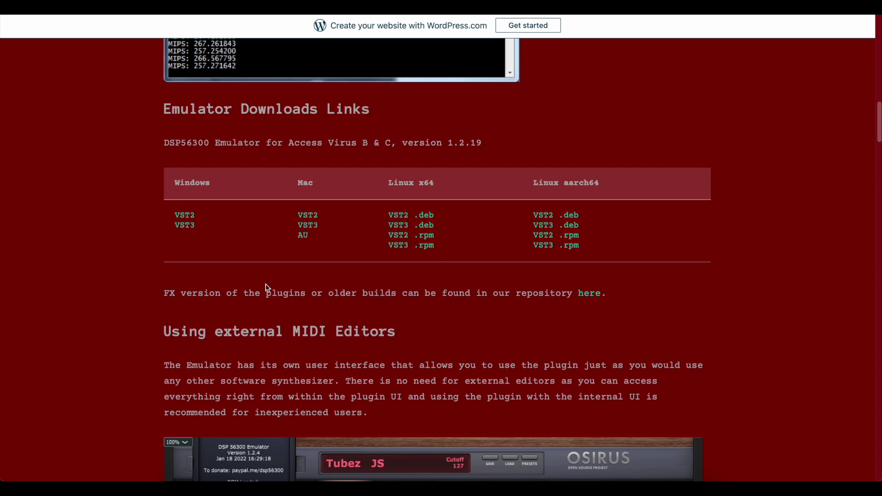
{"action": "left_click", "coordinate": [592, 295]}
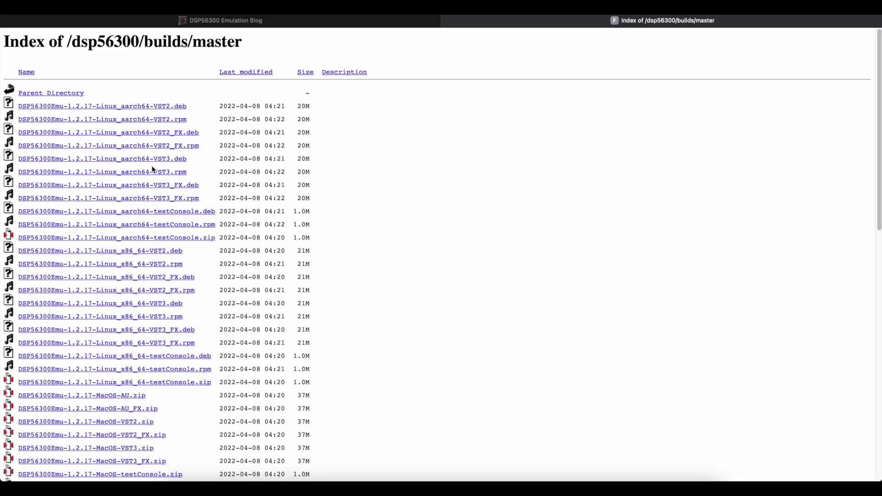
{"action": "scroll", "coordinate": [152, 168], "scroll_direction": "down", "scroll_amount": 20}
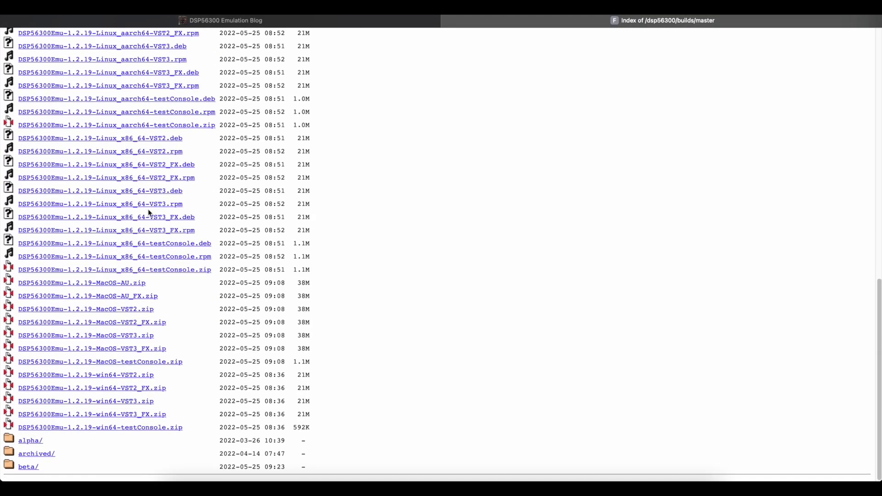
{"action": "left_click", "coordinate": [134, 301]}
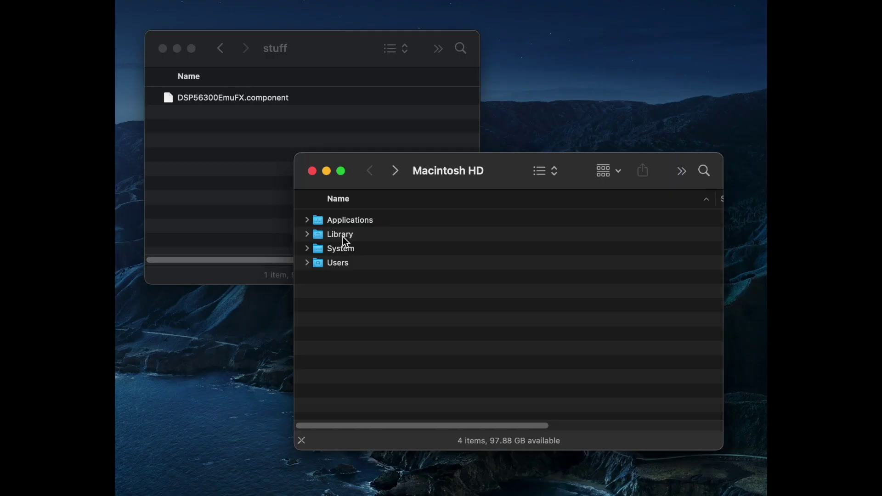
- In Finder, move DSP56300EmuFX.component from the stuff folder into the Components folder under Macintosh HD/Library/Audio/Plug-Ins
{"action": "left_click", "coordinate": [343, 238]}
{"action": "double_click", "coordinate": [344, 238]}
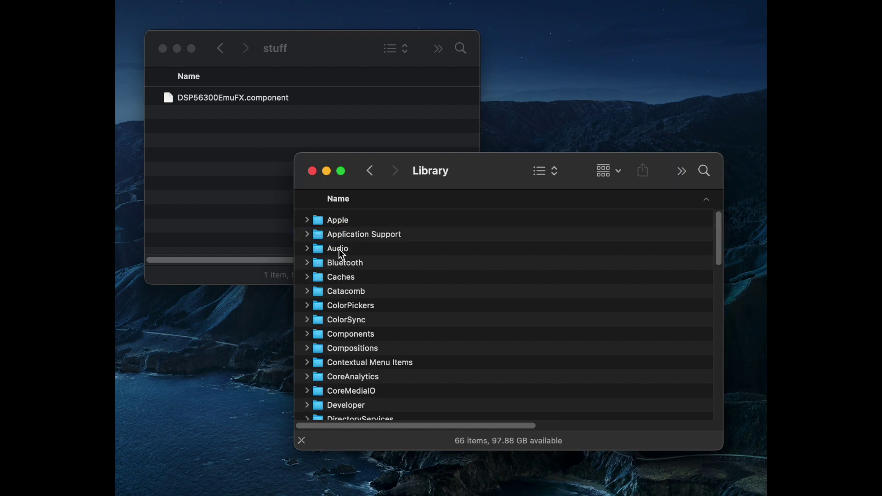
{"action": "left_click", "coordinate": [338, 249]}
{"action": "double_click", "coordinate": [339, 249]}
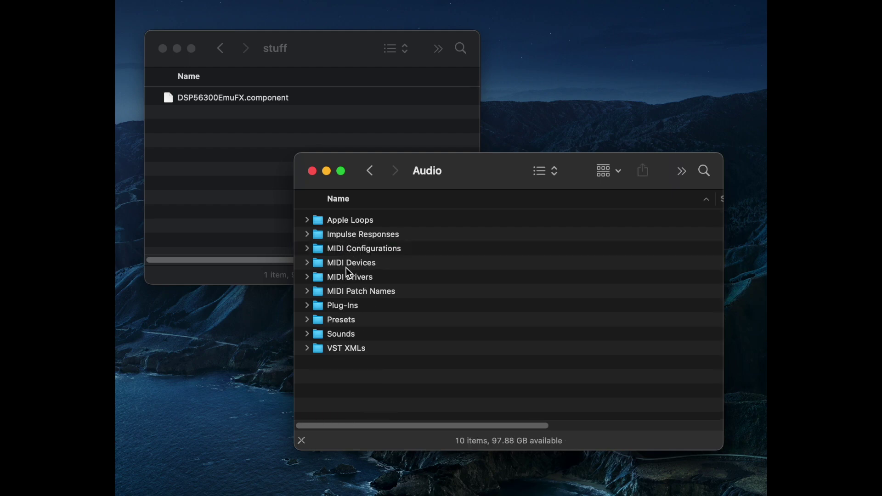
{"action": "left_click", "coordinate": [344, 307]}
{"action": "double_click", "coordinate": [344, 306]}
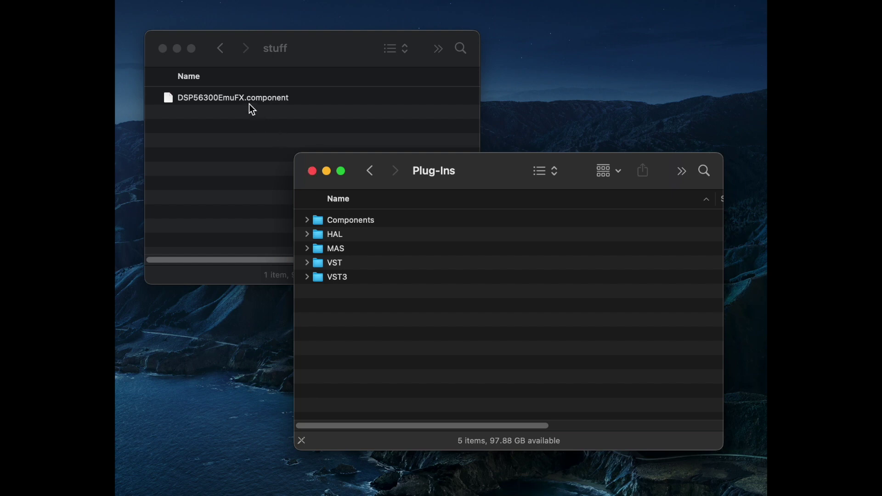
{"action": "left_click_drag", "start_coordinate": [243, 99], "coordinate": [354, 230]}
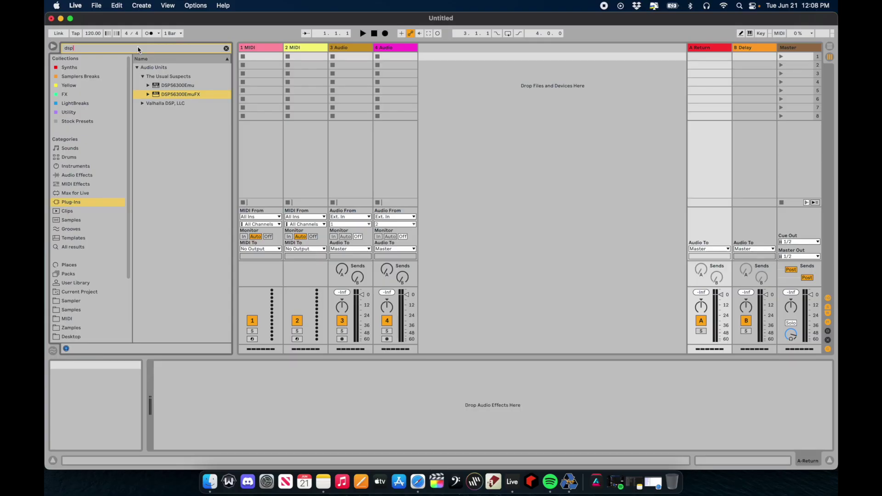
- In Ableton Live, try to load the DSP56300EmuFX Audio Unit onto the A Return track
{"action": "left_click", "coordinate": [53, 47]}
{"action": "left_click", "coordinate": [53, 47]}
{"action": "left_click_drag", "start_coordinate": [132, 202], "coordinate": [124, 201]}
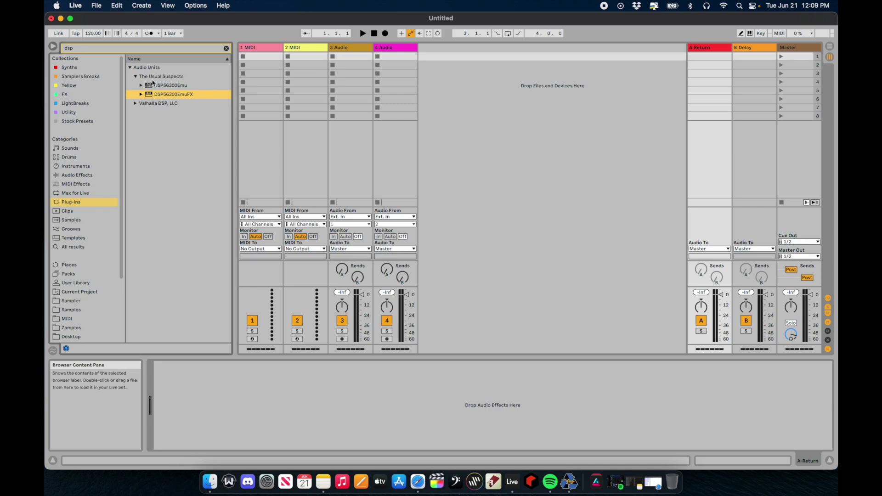
{"action": "left_click_drag", "start_coordinate": [162, 96], "coordinate": [712, 174]}
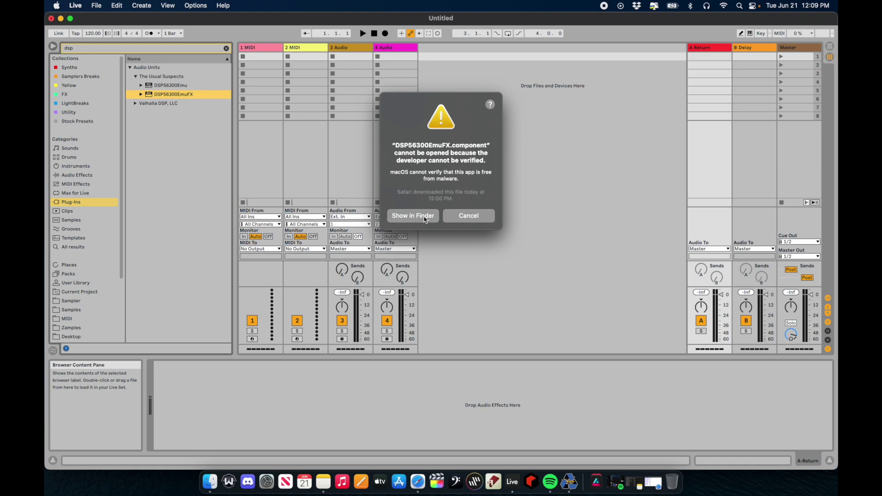
- In System Preferences, allow the blocked DSP56300EmuFX.component in the Security & Privacy settings
{"action": "left_click", "coordinate": [266, 481]}
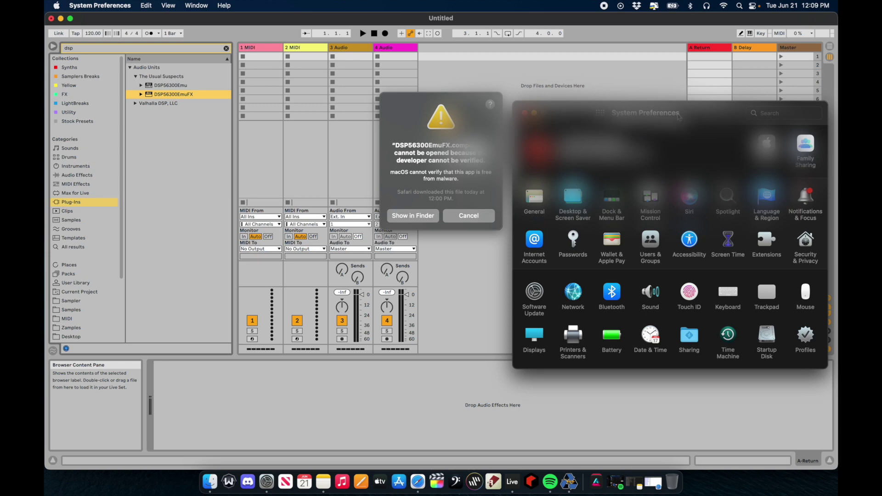
{"action": "left_click", "coordinate": [803, 240]}
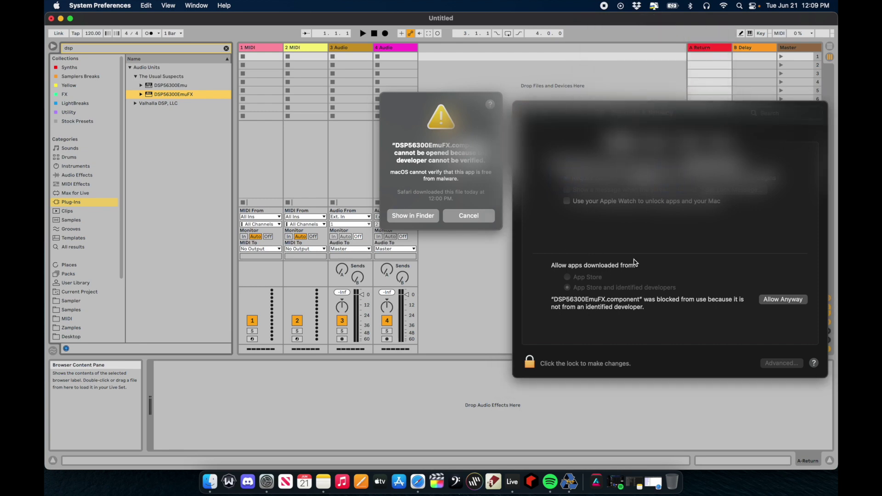
{"action": "left_click", "coordinate": [775, 299]}
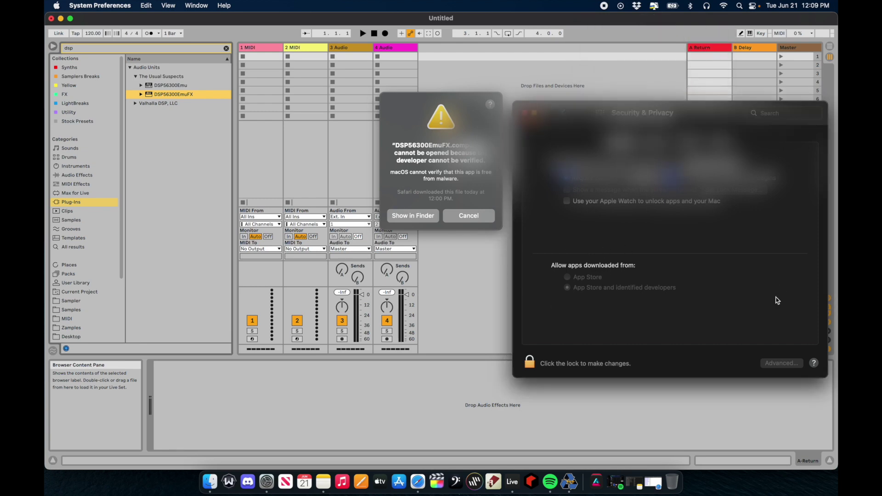
- Dismiss the plug-in warnings and delete the DSP56300EmuFX device from Ableton Live's A Return track
{"action": "left_click", "coordinate": [468, 216]}
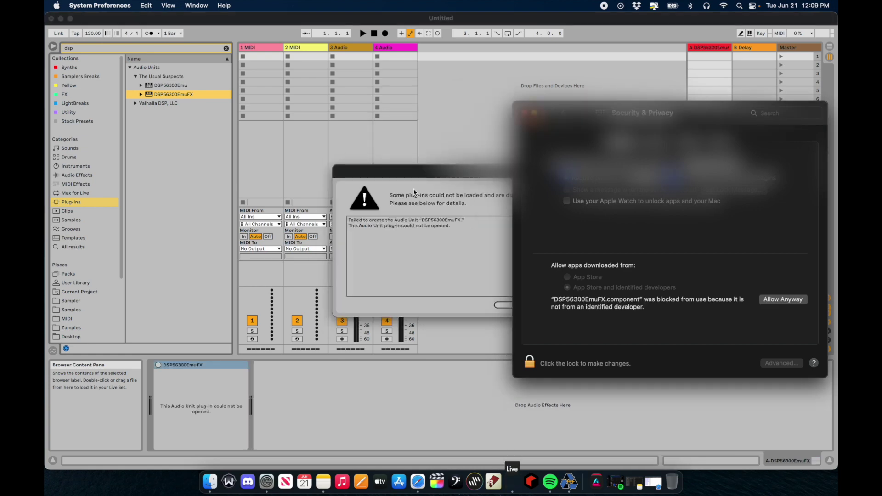
{"action": "left_click", "coordinate": [505, 299]}
{"action": "left_click", "coordinate": [505, 304]}
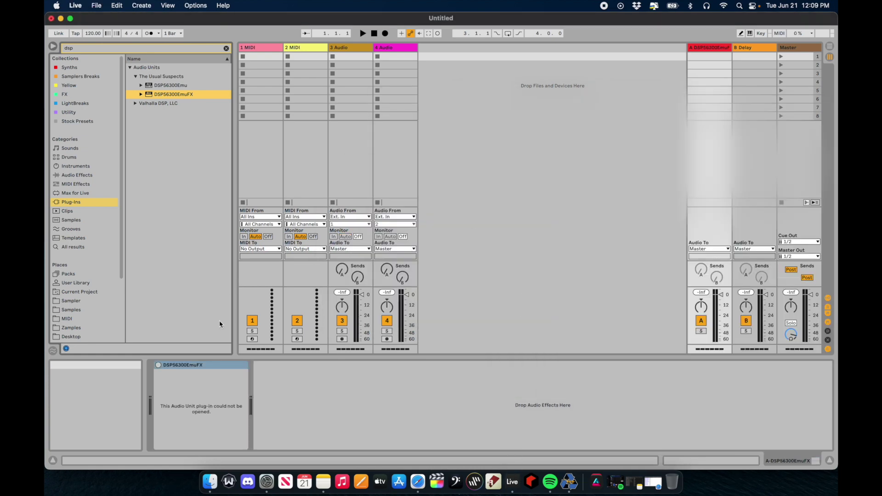
{"action": "left_click", "coordinate": [219, 364]}
{"action": "key", "text": "Delete"}
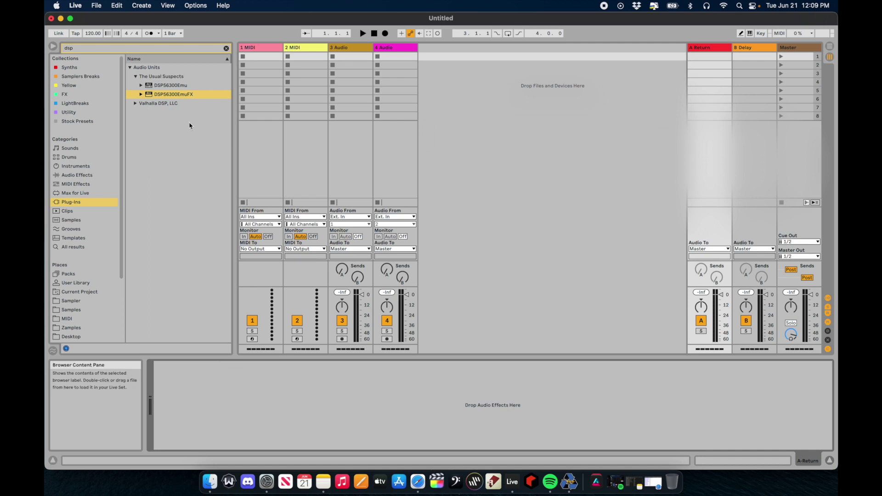
- Load the DSP56300EmuFX Audio Unit onto the A Return track, allow macOS to open it, and close its plug-in window
{"action": "left_click_drag", "start_coordinate": [175, 95], "coordinate": [255, 395]}
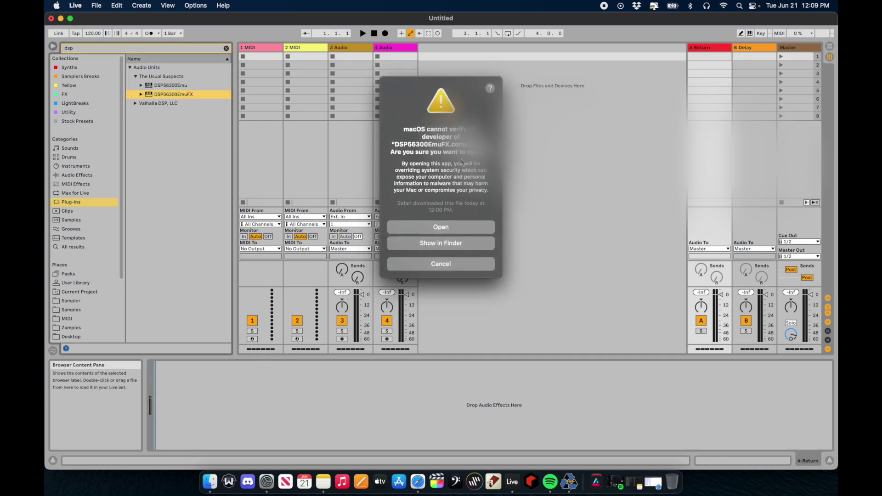
{"action": "left_click", "coordinate": [461, 231]}
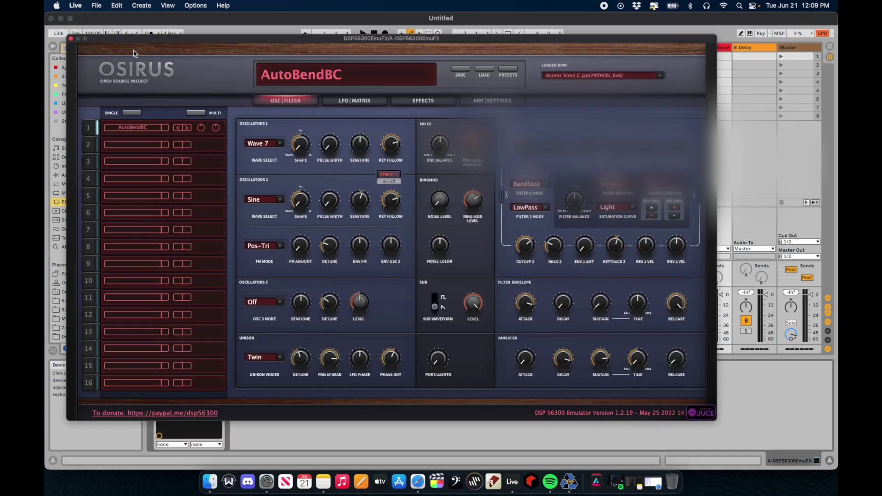
{"action": "left_click_drag", "start_coordinate": [114, 40], "coordinate": [185, 60]}
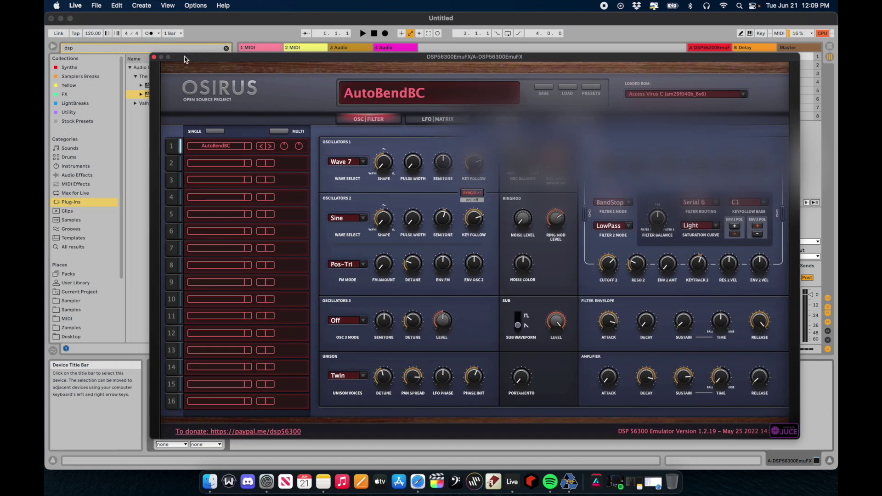
{"action": "left_click", "coordinate": [154, 57]}
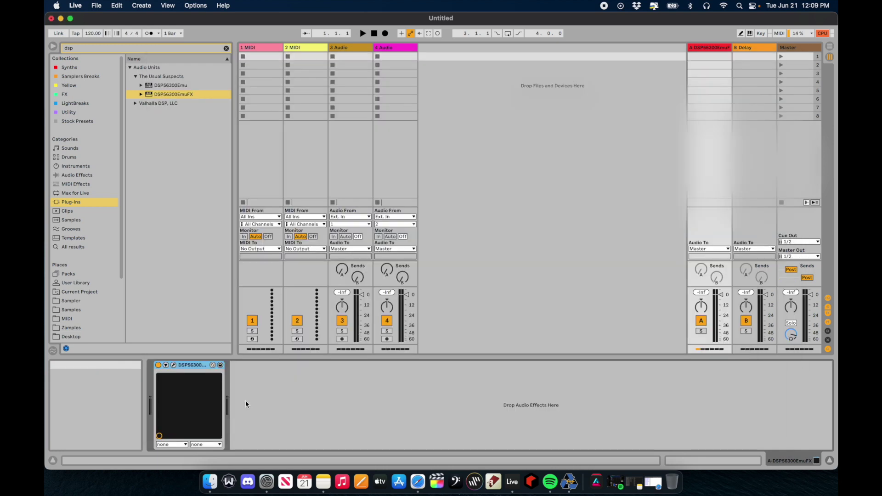
- Delete the DSP56300EmuFX device from the A Return track, load it there again, and close its plug-in window
{"action": "left_click", "coordinate": [189, 364]}
{"action": "key", "text": "Delete"}
{"action": "left_click", "coordinate": [179, 95]}
{"action": "left_click_drag", "start_coordinate": [179, 95], "coordinate": [227, 402]}
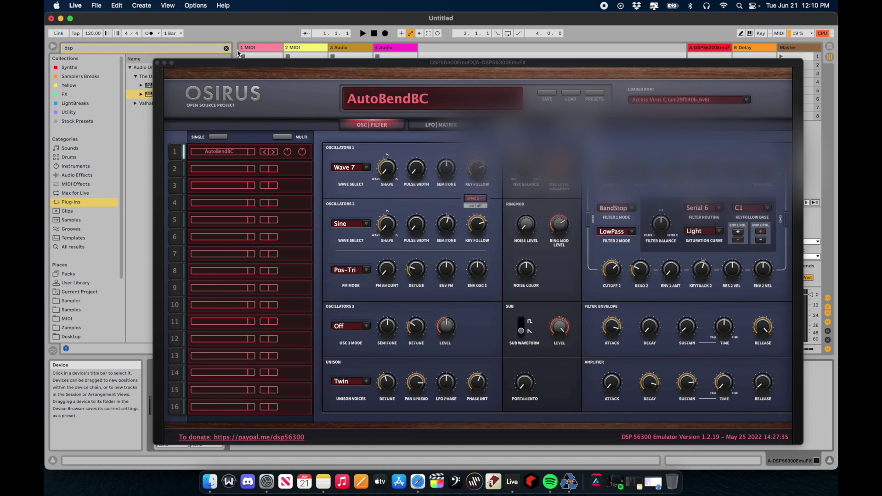
{"action": "left_click", "coordinate": [157, 62]}
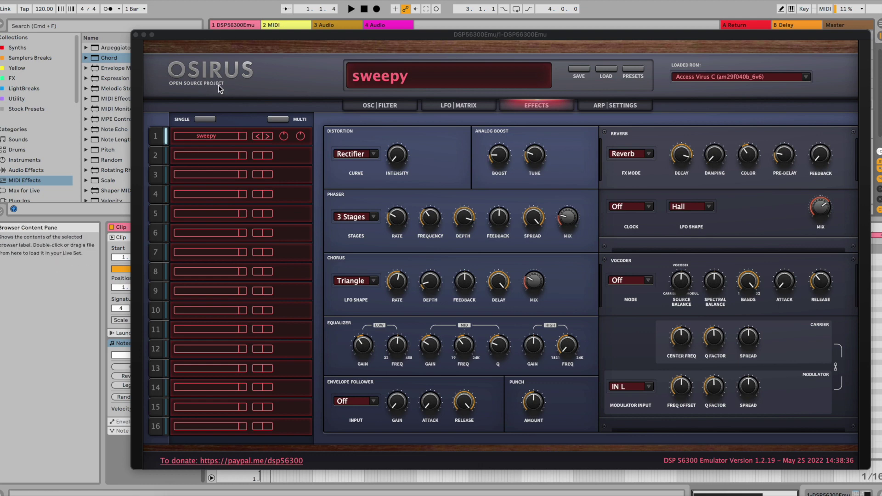
- Play back the sweepy patch and view its oscillator/filter and LFO/matrix pages
{"action": "key", "text": "space"}
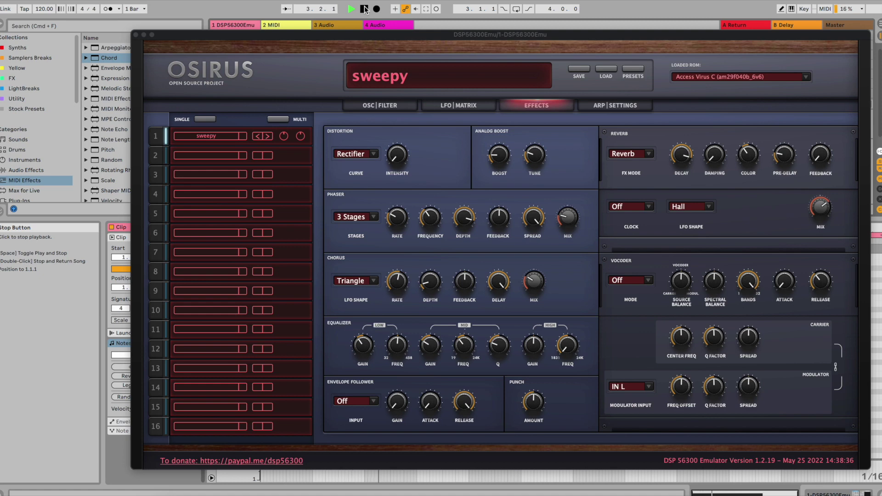
{"action": "left_click", "coordinate": [394, 103]}
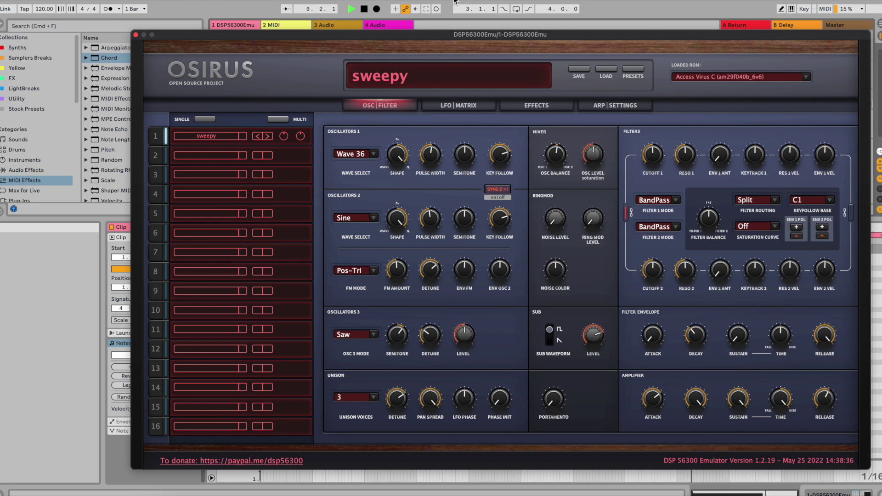
{"action": "key", "text": "space"}
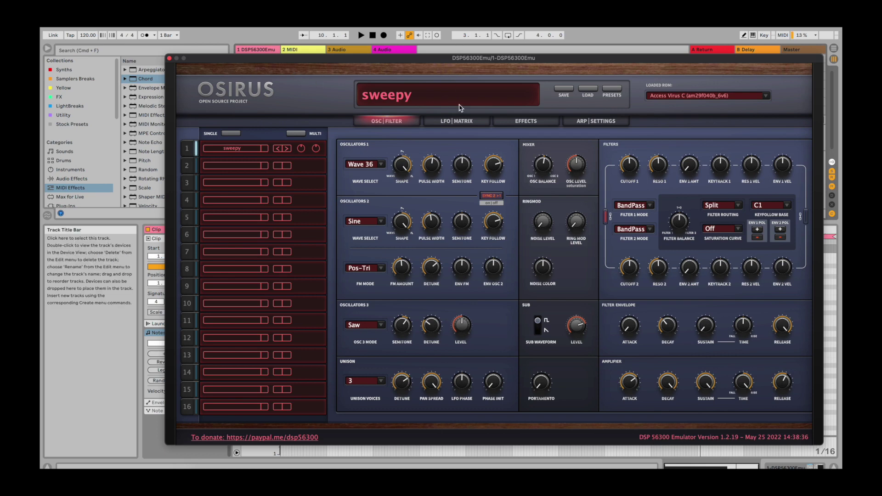
{"action": "left_click", "coordinate": [455, 120]}
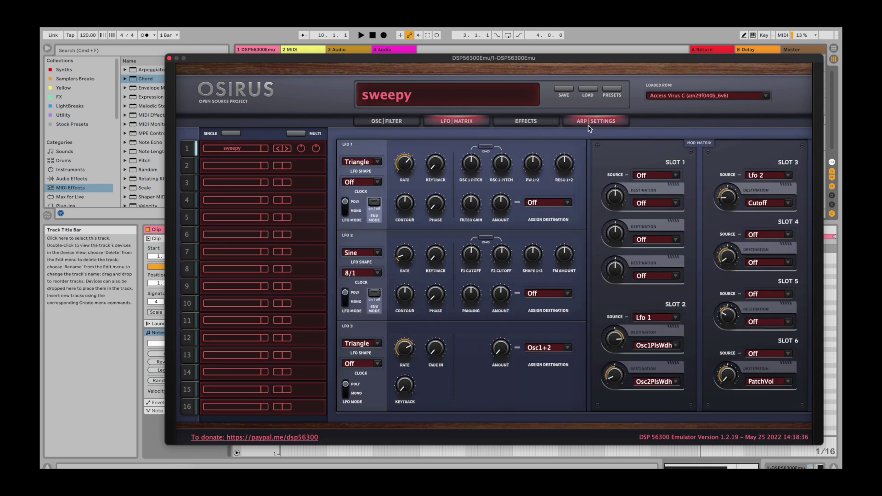
{"action": "left_click", "coordinate": [387, 121]}
- Try the Trancy GUI skin on the emulator, then return to the Hoverland skin
{"action": "right_click", "coordinate": [296, 92]}
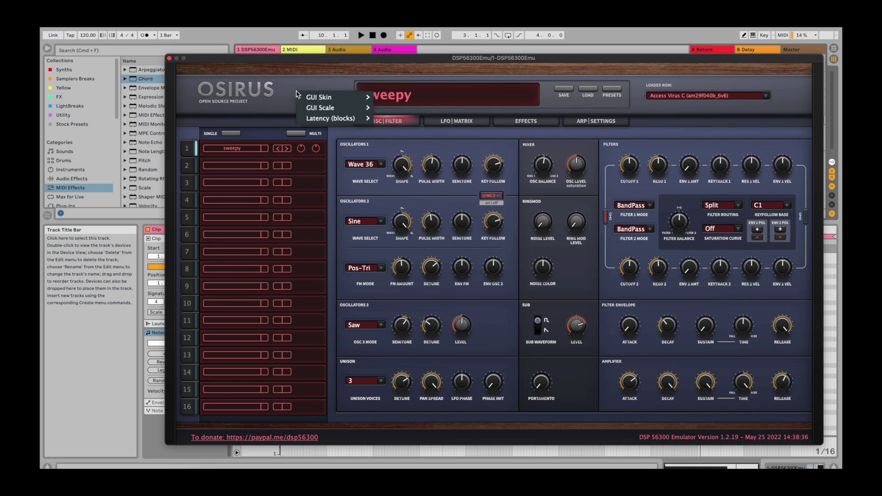
{"action": "mouse_move", "coordinate": [340, 98]}
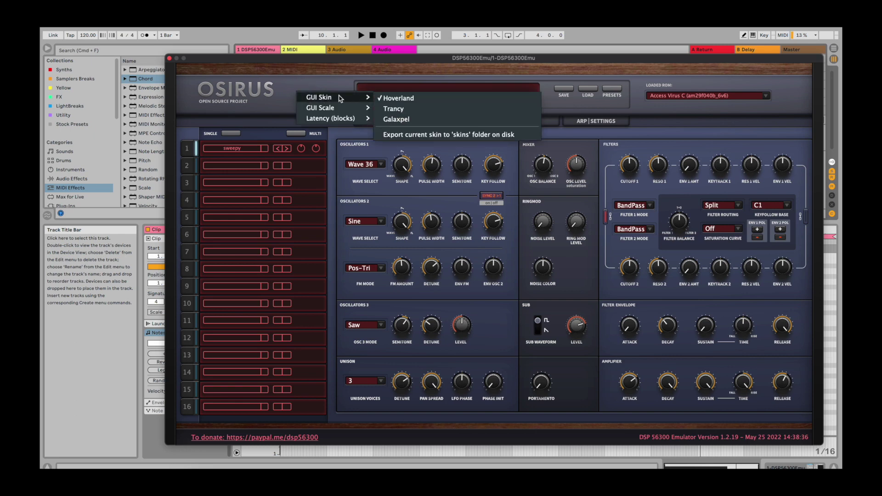
{"action": "left_click", "coordinate": [387, 107]}
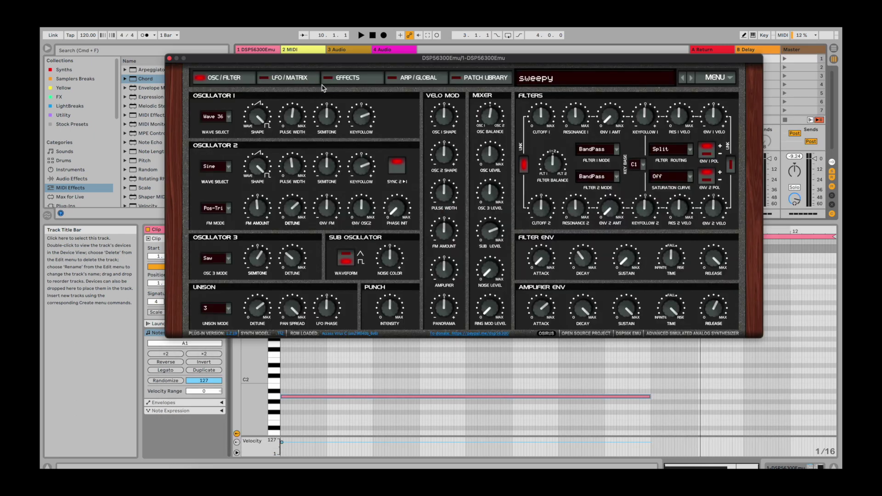
{"action": "right_click", "coordinate": [402, 101]}
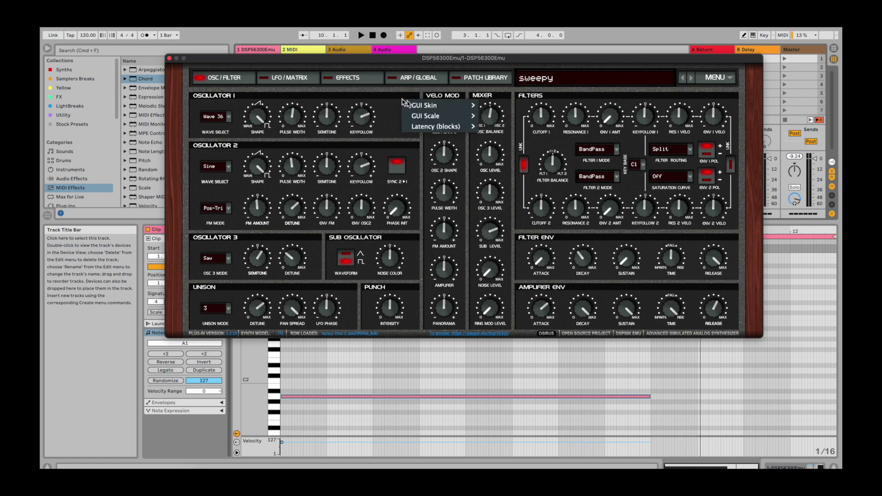
{"action": "mouse_move", "coordinate": [436, 109]}
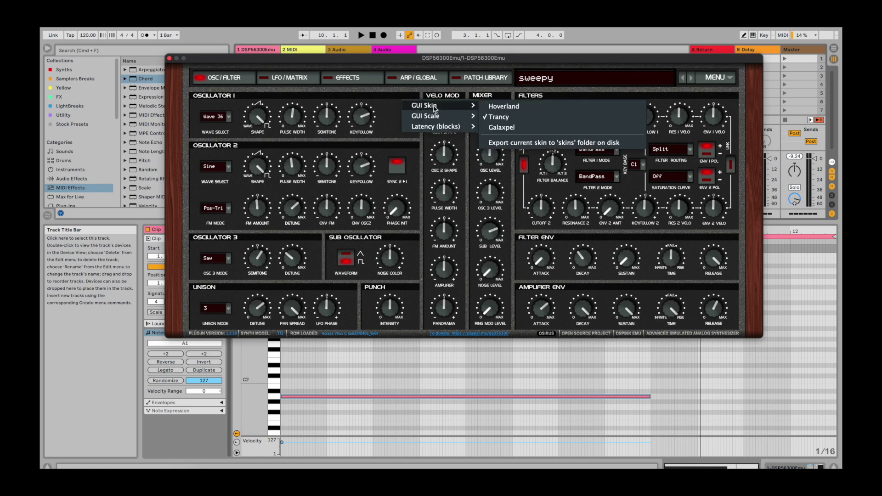
{"action": "left_click", "coordinate": [502, 107]}
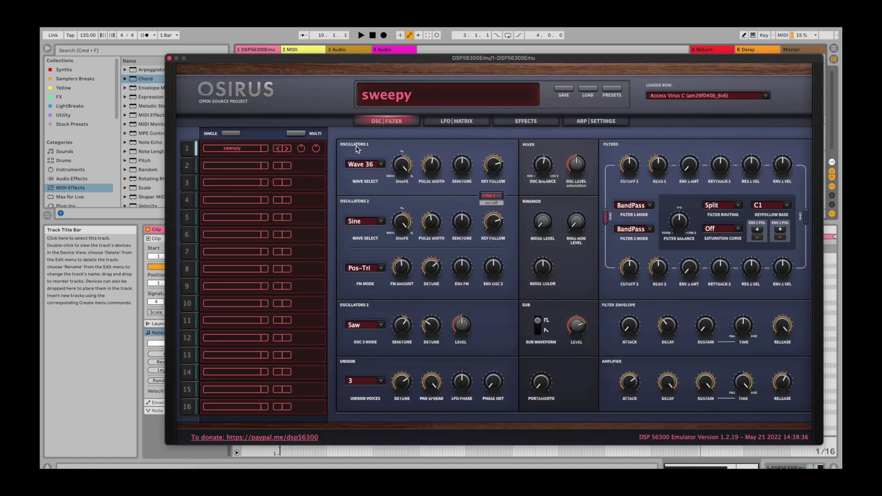
- Examine the deep_pad patch's effects page with playback toggled, and check the list of available ROMs
{"action": "mouse_move", "coordinate": [486, 172]}
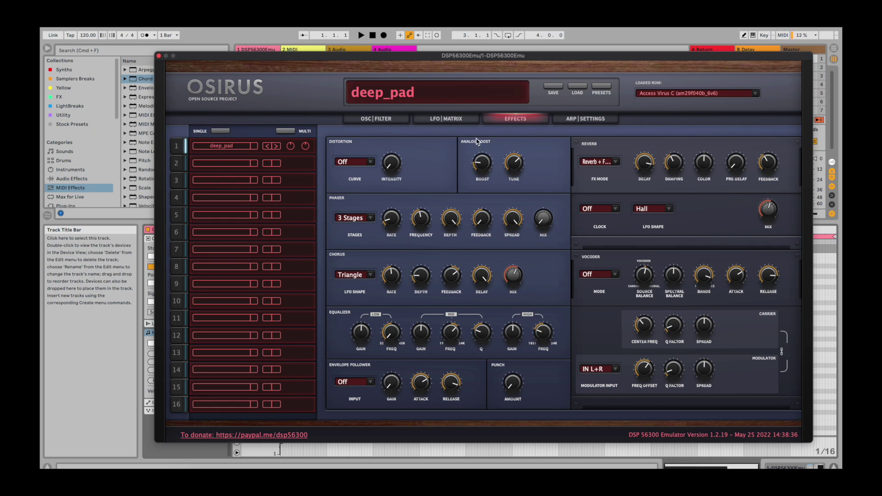
{"action": "mouse_move", "coordinate": [474, 161]}
{"action": "mouse_move", "coordinate": [541, 228]}
{"action": "key", "text": "space"}
{"action": "left_click", "coordinate": [756, 94]}
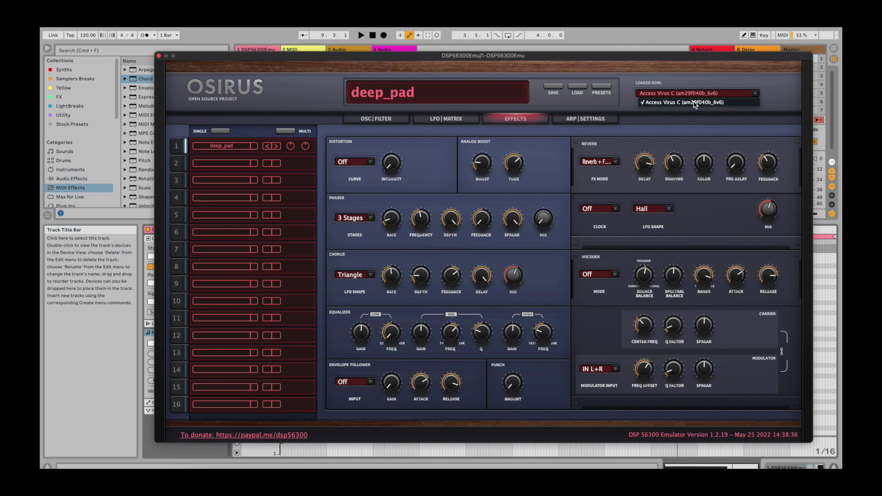
{"action": "left_click", "coordinate": [664, 71]}
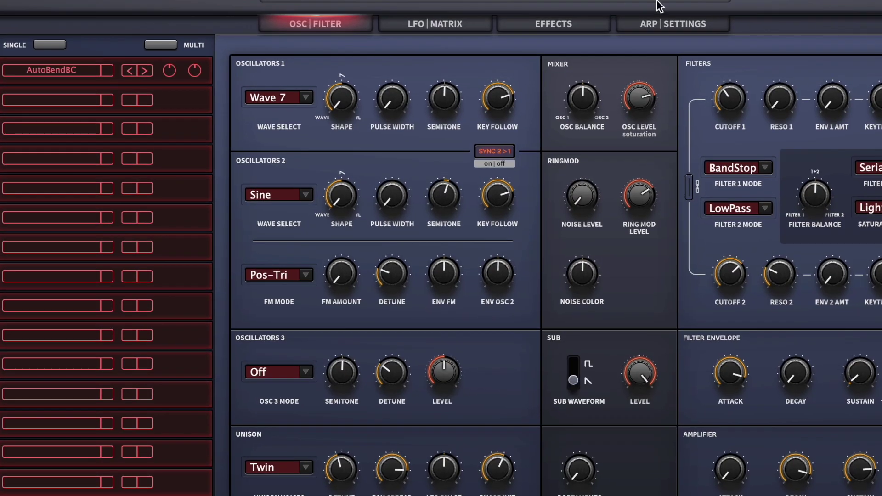
- In the arpeggiator and settings page of DSP56300EmuFX, set the input mode to To Effects
{"action": "left_click", "coordinate": [670, 18]}
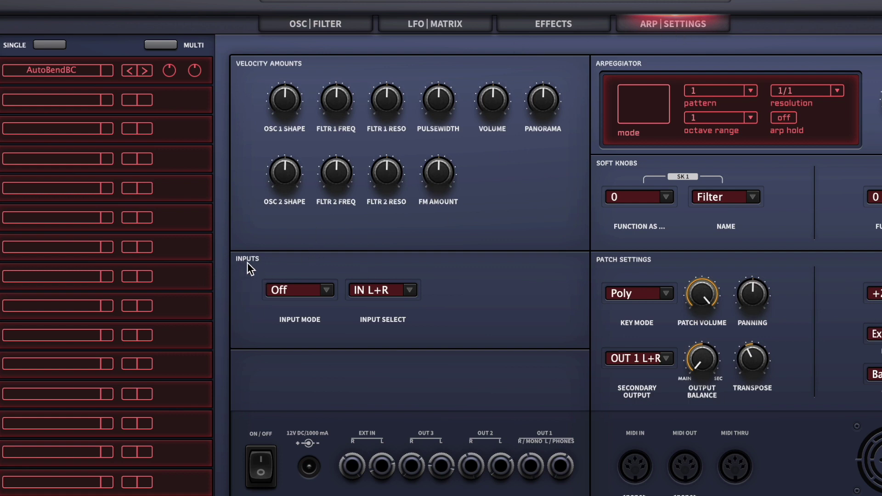
{"action": "left_click", "coordinate": [322, 289]}
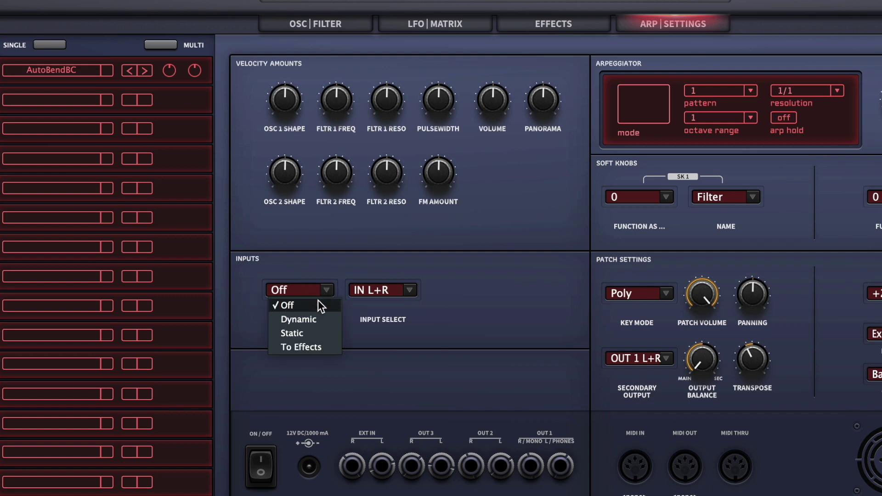
{"action": "left_click", "coordinate": [307, 261]}
{"action": "left_click", "coordinate": [315, 290]}
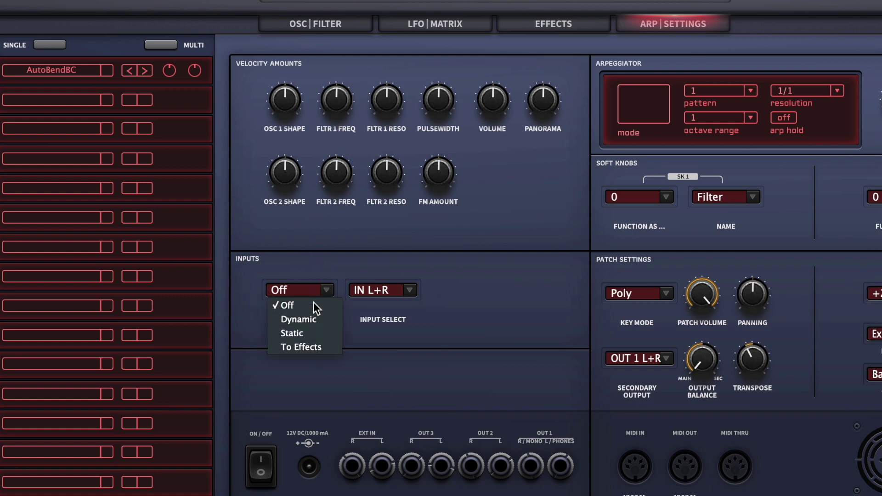
{"action": "left_click", "coordinate": [307, 348]}
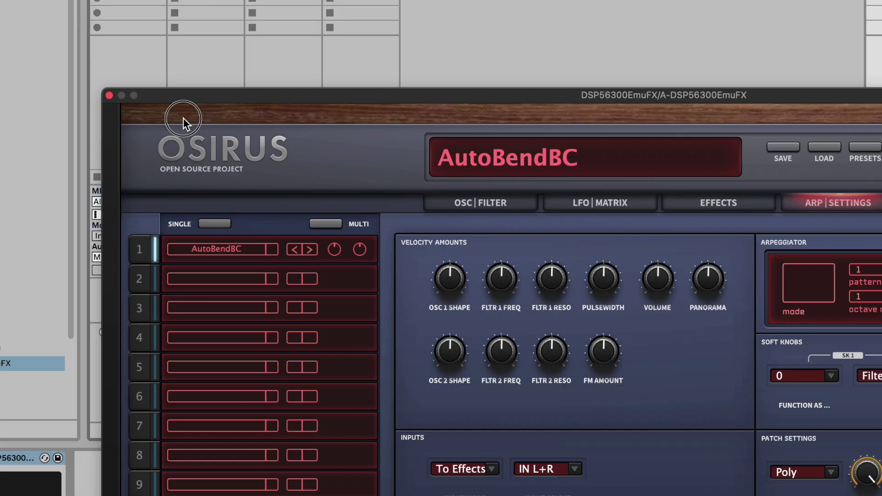
- Rearrange the DSP56300EmuFX and Serum windows to uncover track 1's mixer controls and reach its Send A knob
{"action": "left_click_drag", "start_coordinate": [182, 118], "coordinate": [302, 356]}
{"action": "left_click_drag", "start_coordinate": [613, 353], "coordinate": [488, 55]}
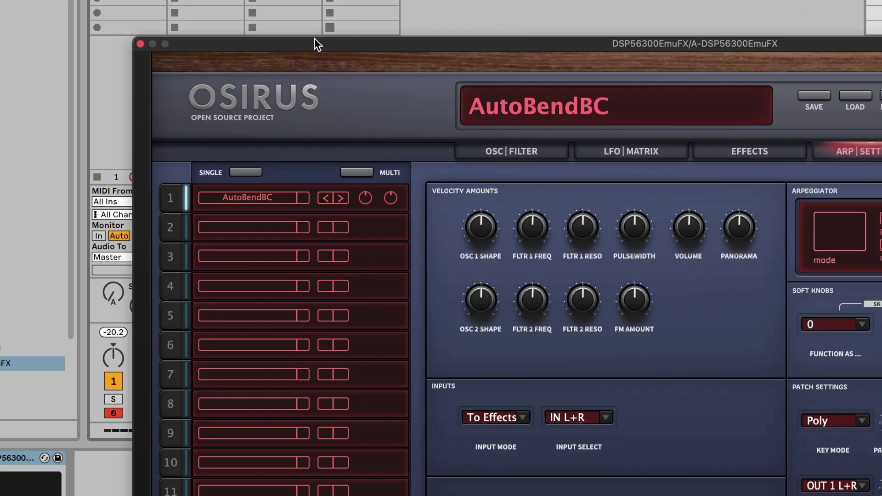
{"action": "left_click_drag", "start_coordinate": [293, 43], "coordinate": [261, 0]}
{"action": "left_click", "coordinate": [735, 50]}
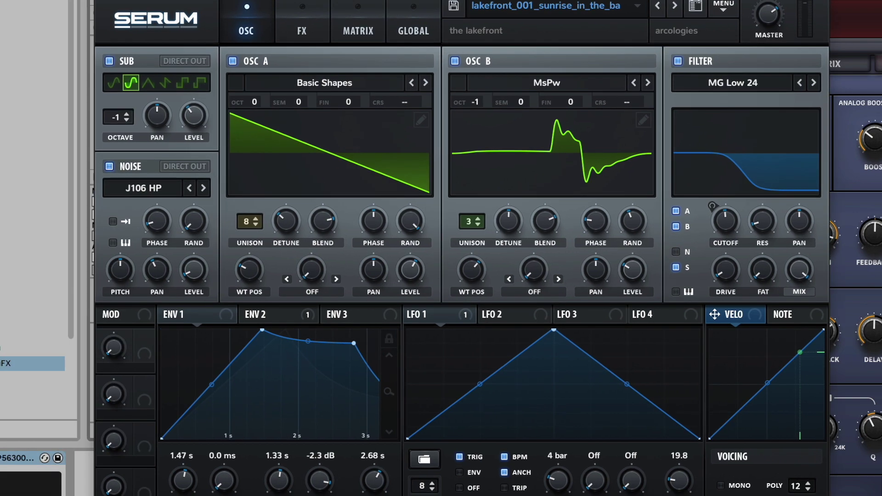
{"action": "left_click_drag", "start_coordinate": [342, 0], "coordinate": [466, 57]}
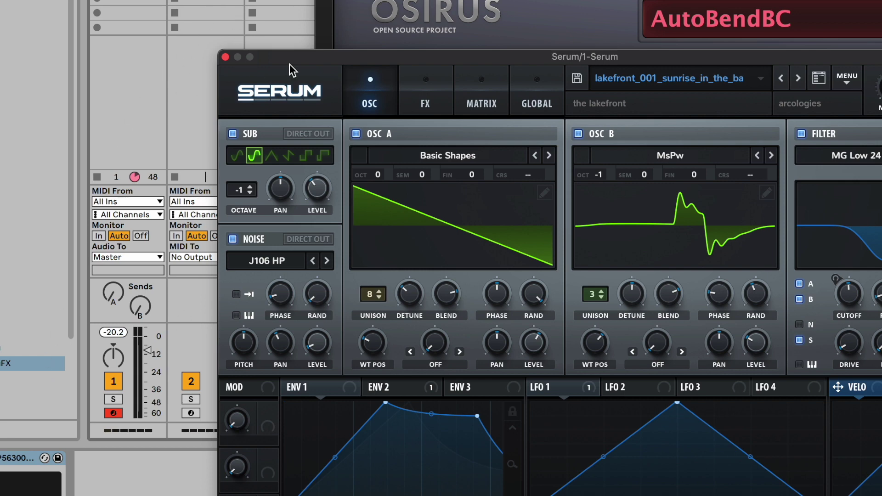
{"action": "left_click", "coordinate": [113, 293]}
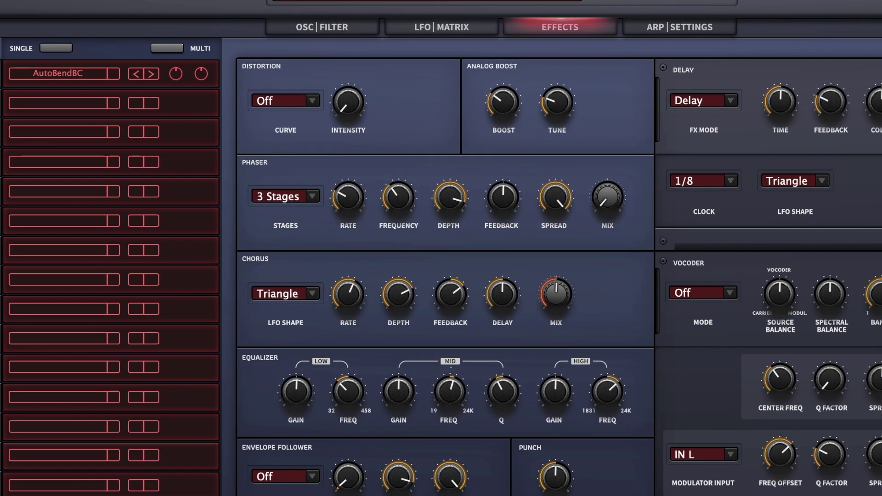
- Set the FX mode to Reverb and raise the chorus mix to maximum in DSP56300EmuFX
{"action": "left_click", "coordinate": [724, 102]}
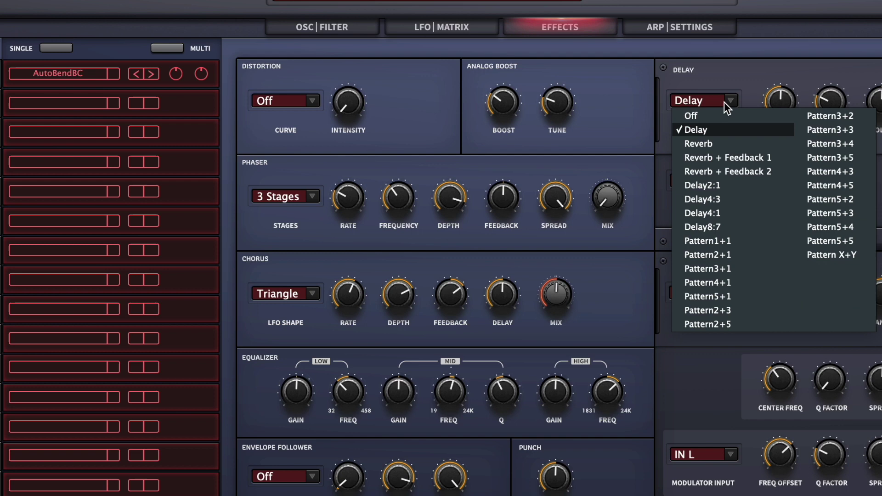
{"action": "left_click", "coordinate": [710, 141]}
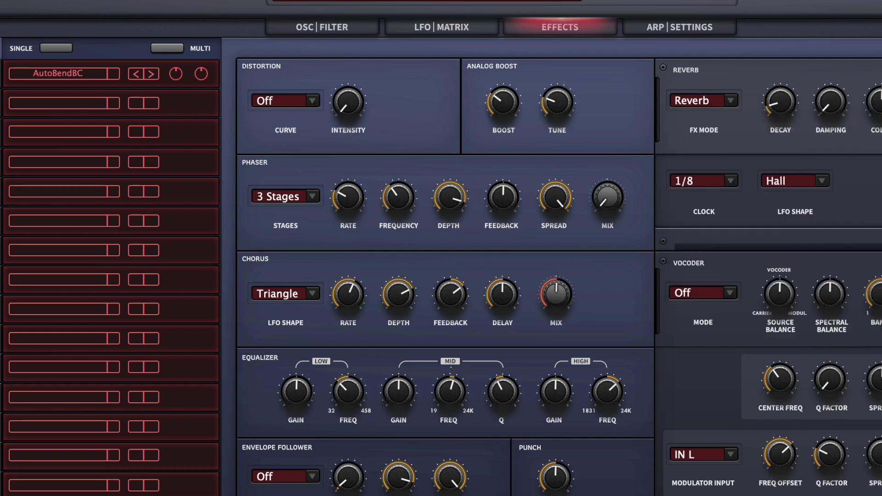
{"action": "left_click_drag", "start_coordinate": [593, 90], "coordinate": [551, 254]}
{"action": "left_click_drag", "start_coordinate": [550, 297], "coordinate": [559, 120]}
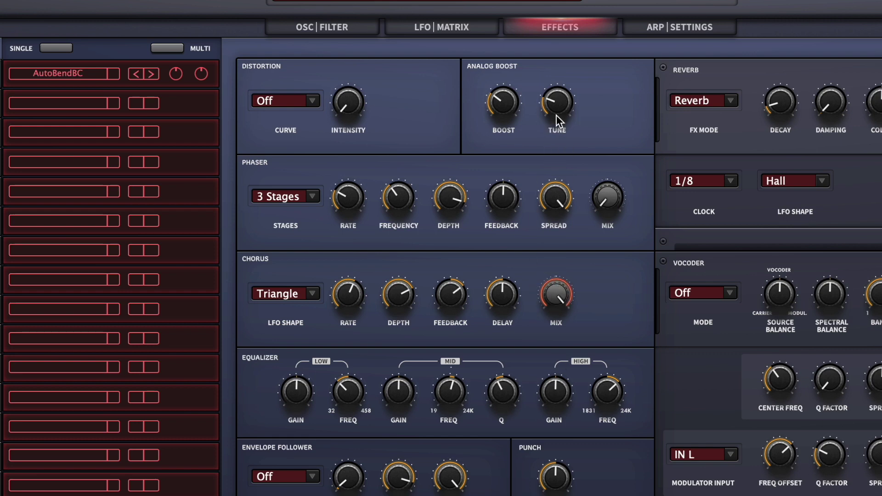